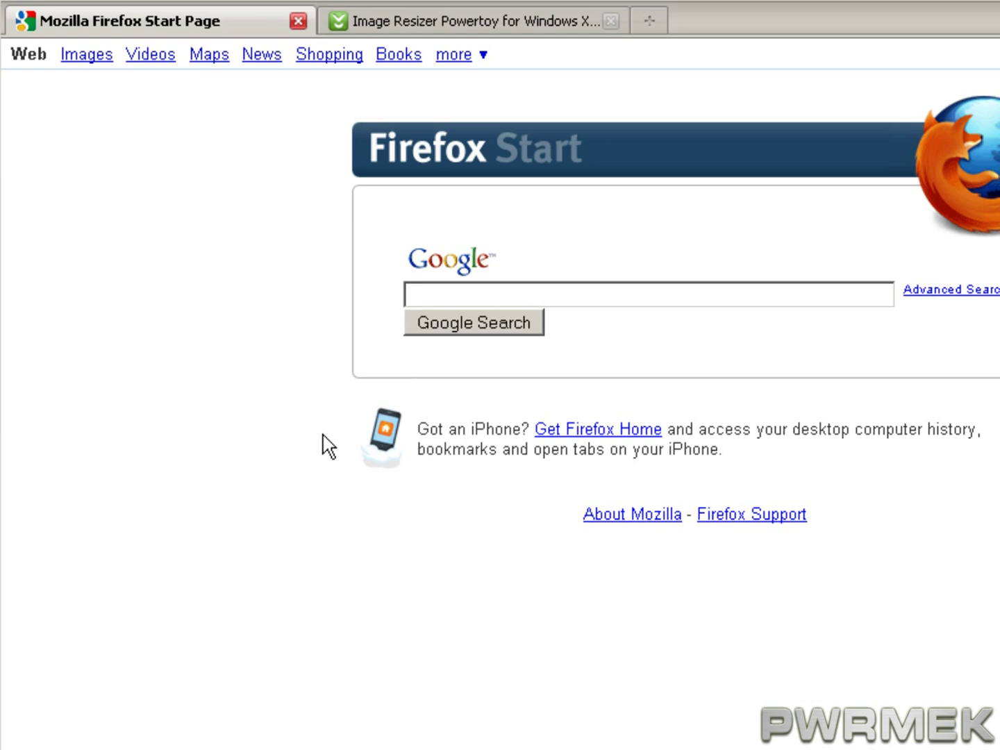
# Search Google for 'Image Resizer Powertoy for Windows XP' using the pasted program name.
pyautogui.rightClick(437, 295)
pyautogui.click(498, 387)
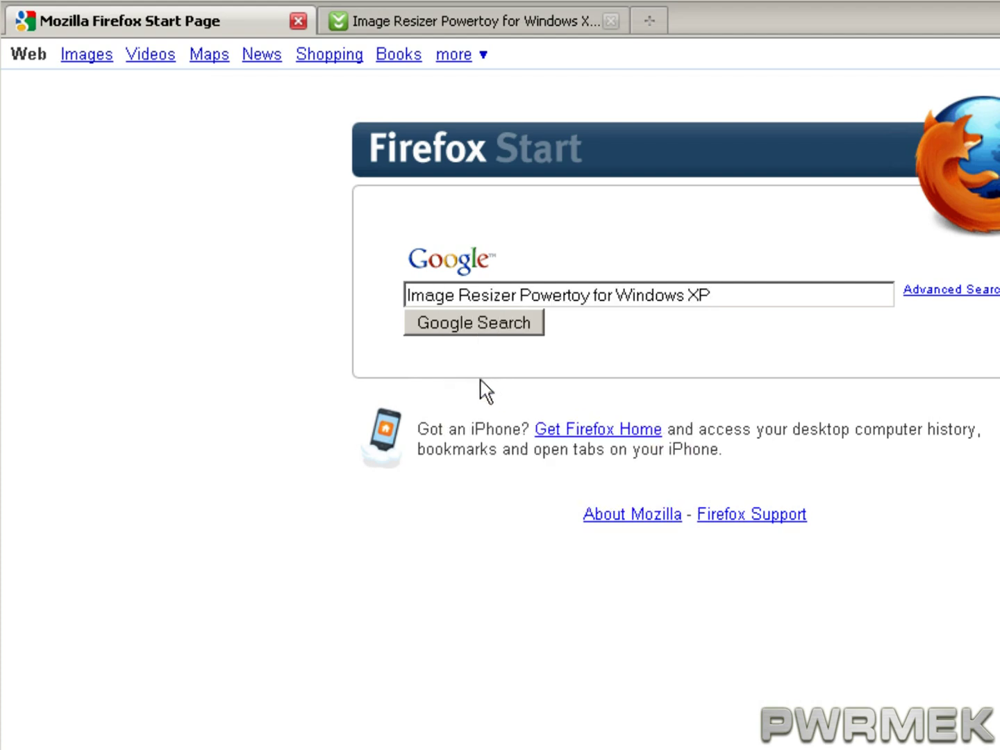
pyautogui.click(489, 331)
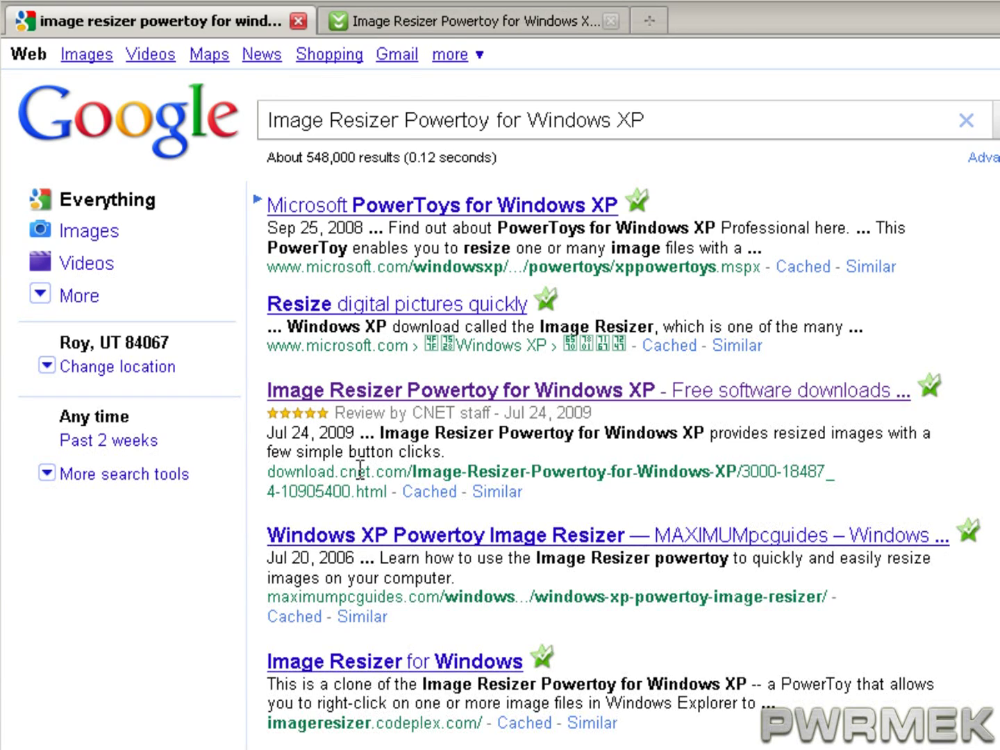
# Open the CNET Download.com result and start downloading ImageResizerPowertoySetup.exe.
pyautogui.click(367, 393)
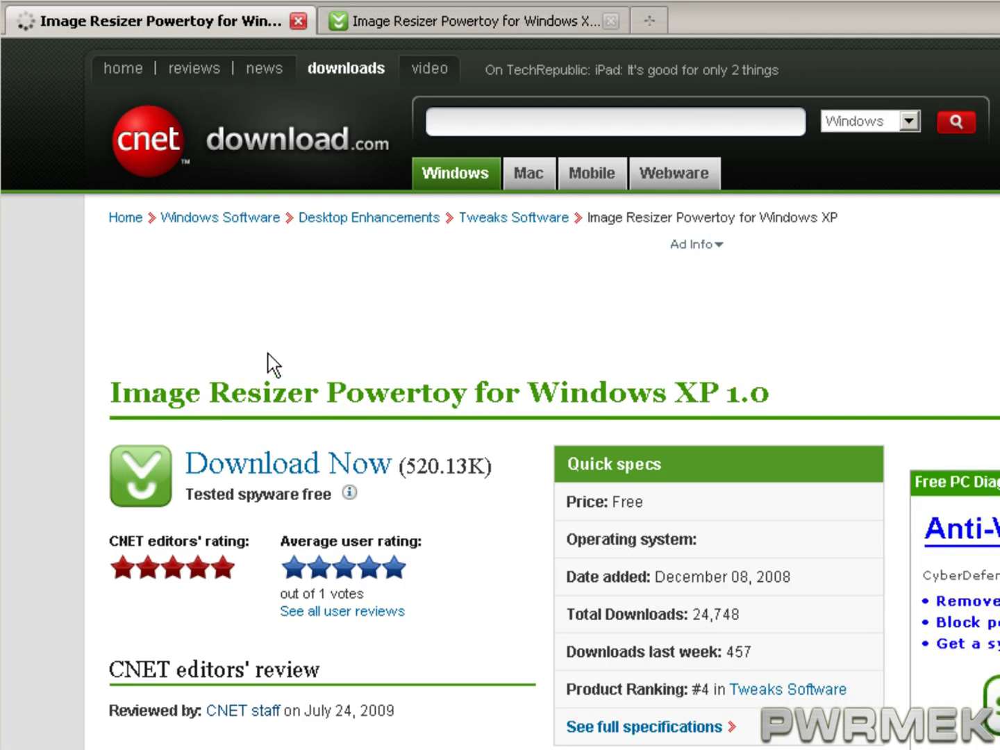
pyautogui.click(265, 447)
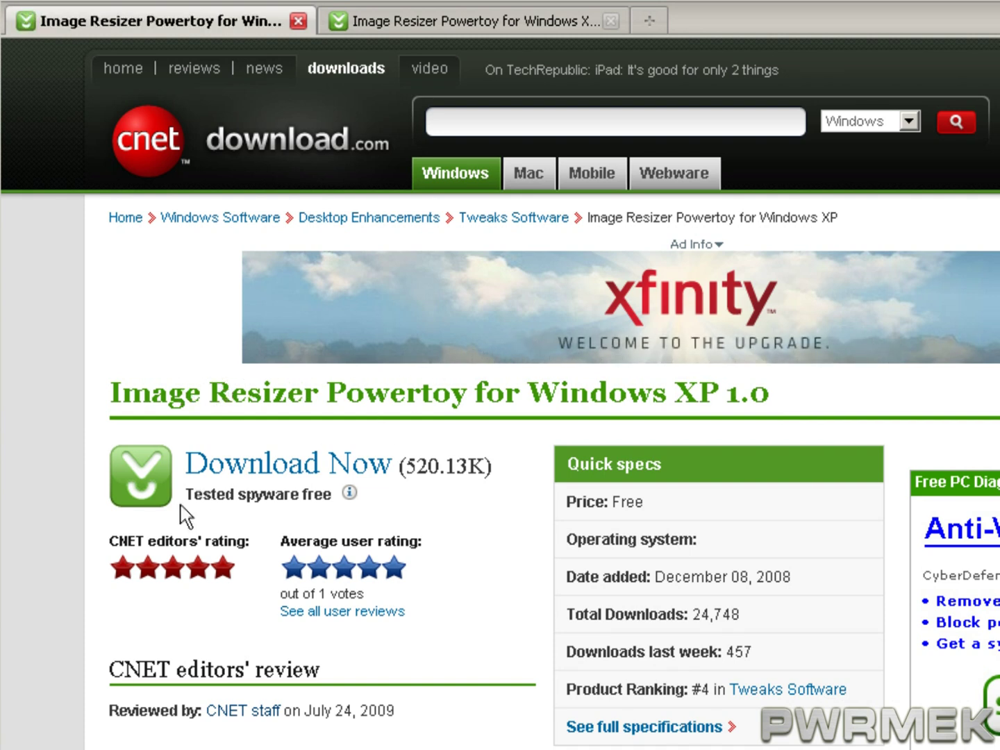
pyautogui.click(243, 464)
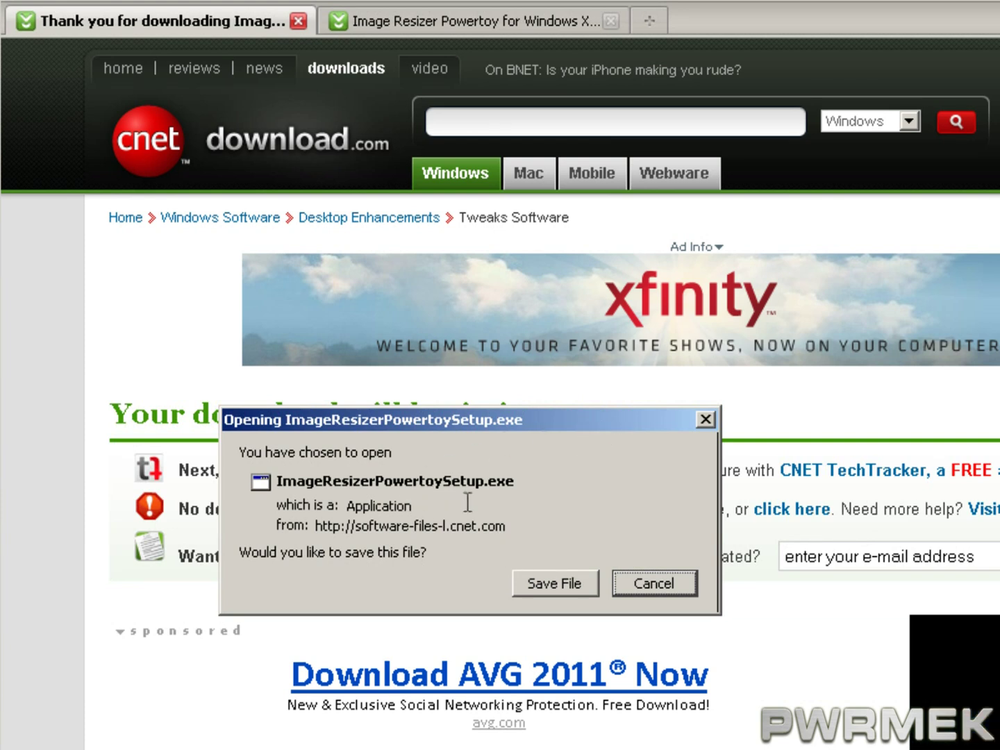
# Save the ImageResizerPowertoySetup.exe installer to disk.
pyautogui.click(558, 576)
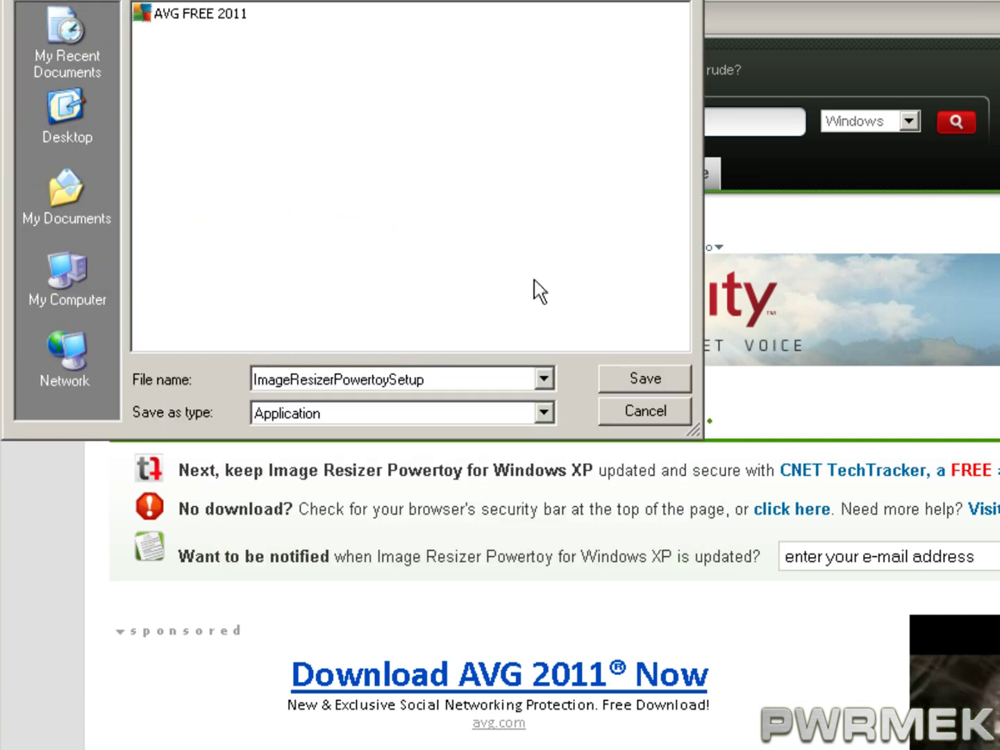
pyautogui.click(647, 378)
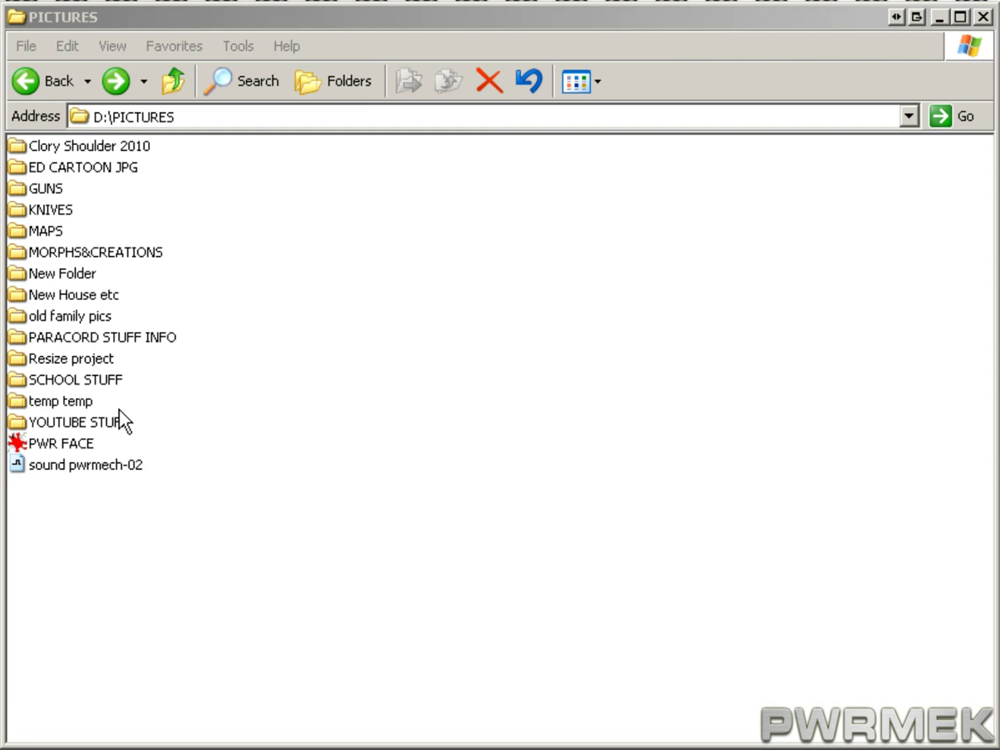
# Open the Resize project folder and select the photo IMG_0761.
pyautogui.doubleClick(22, 359)
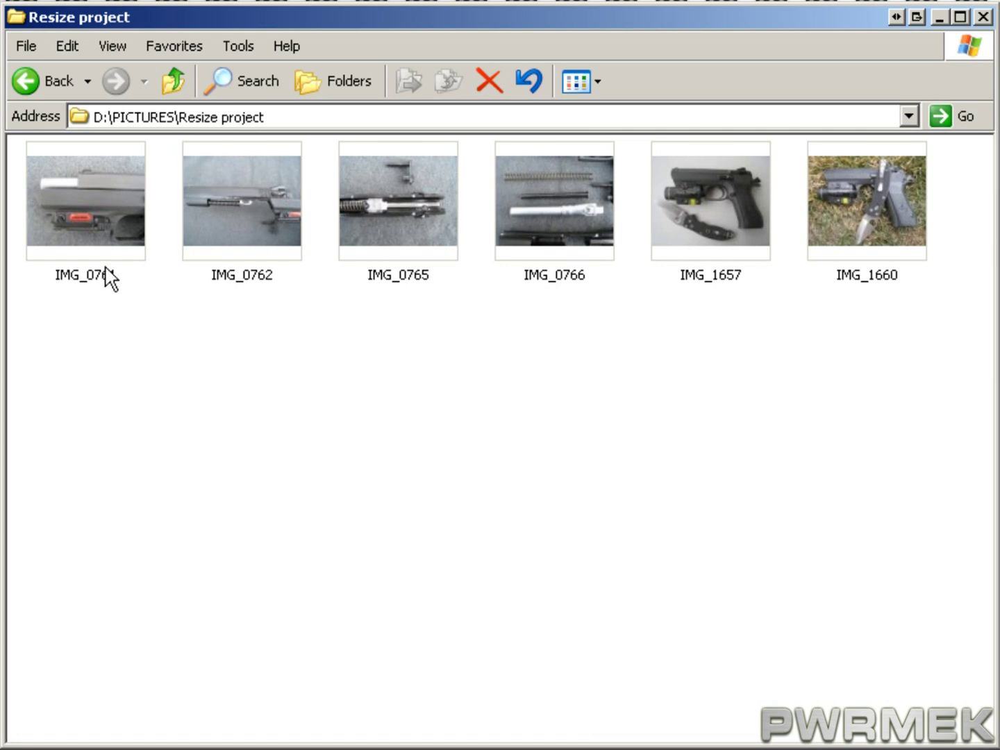
pyautogui.moveTo(106, 272)
pyautogui.click(80, 208)
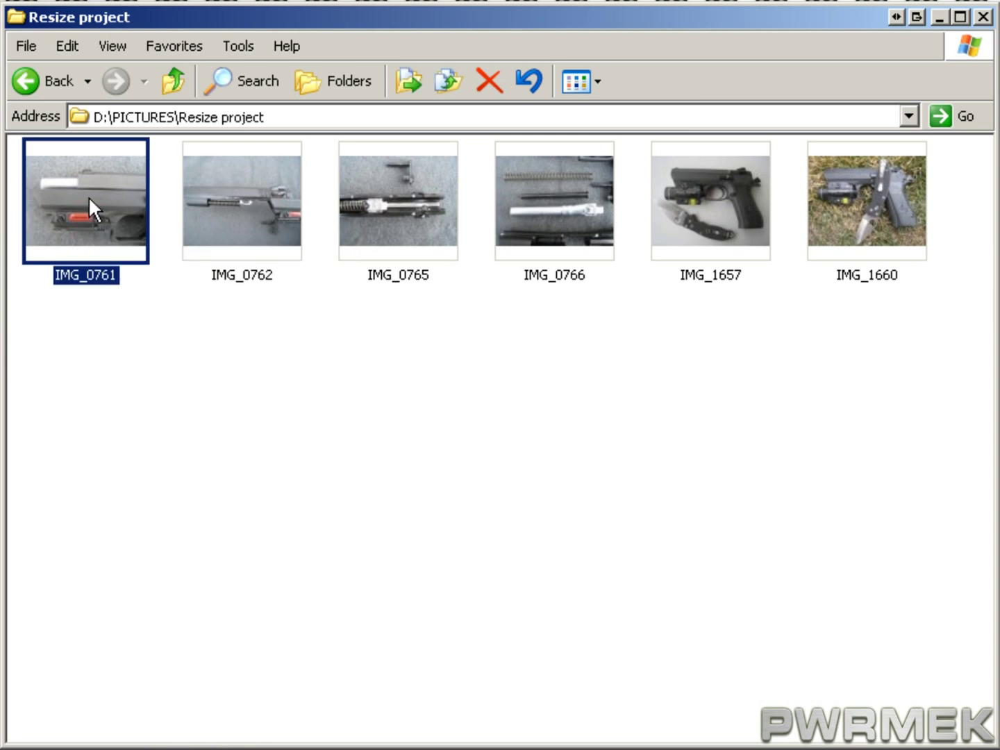
# Make a test copy of IMG_0761 resized to Medium (800 x 600).
pyautogui.rightClick(88, 196)
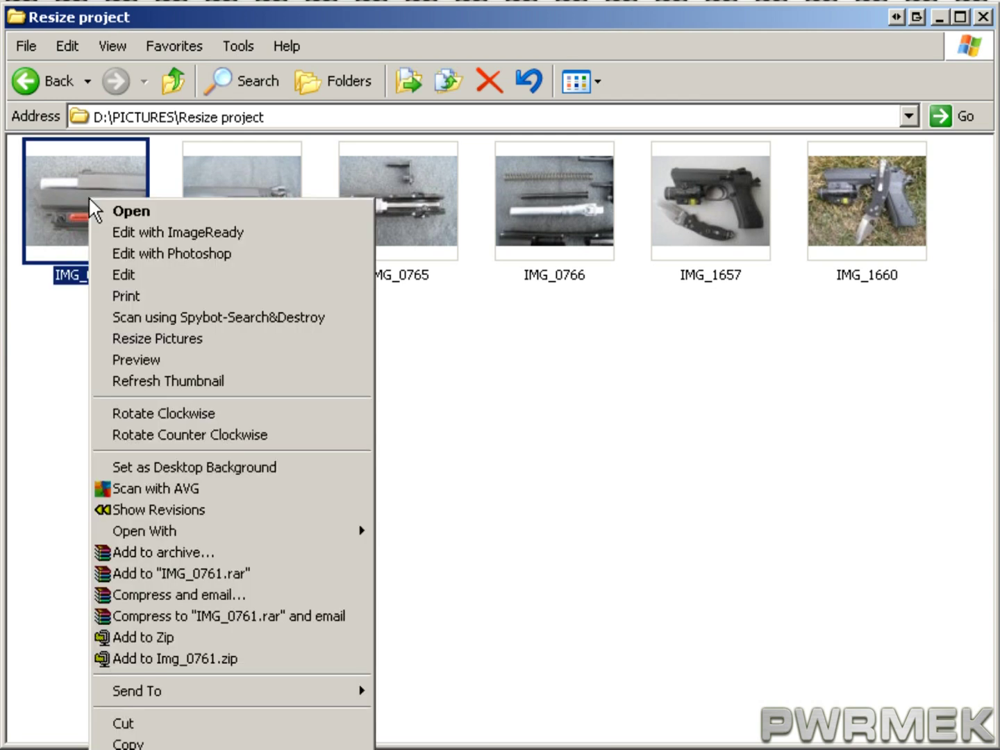
pyautogui.click(152, 339)
pyautogui.moveTo(206, 42); pyautogui.dragTo(359, 277)
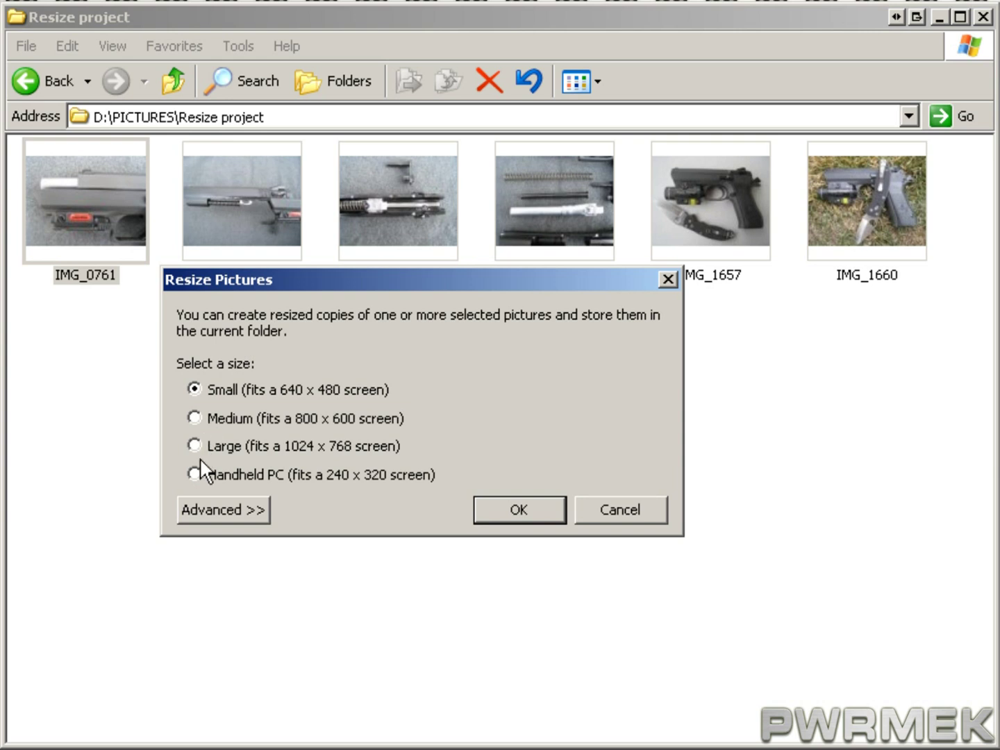
pyautogui.click(196, 418)
pyautogui.click(514, 507)
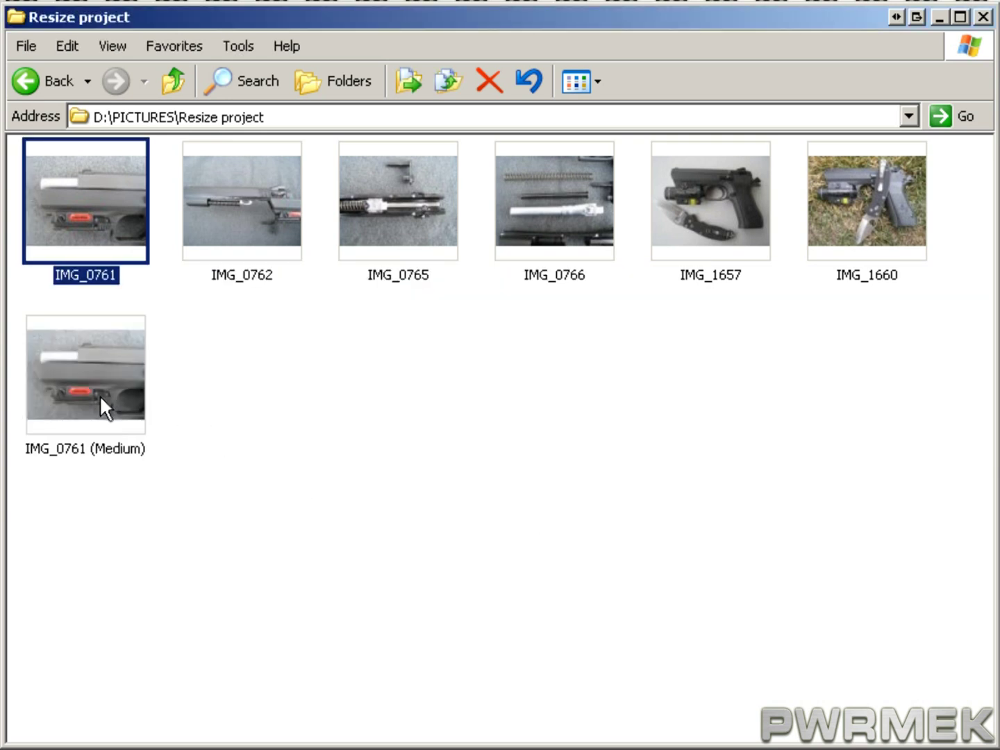
pyautogui.click(167, 321)
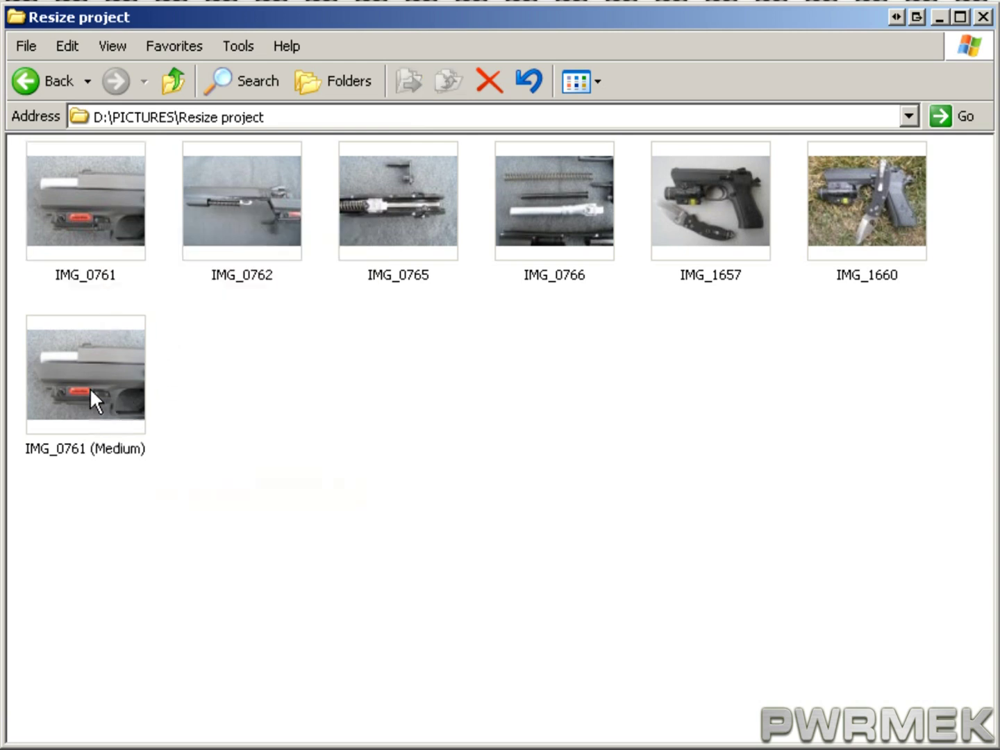
pyautogui.moveTo(90, 388)
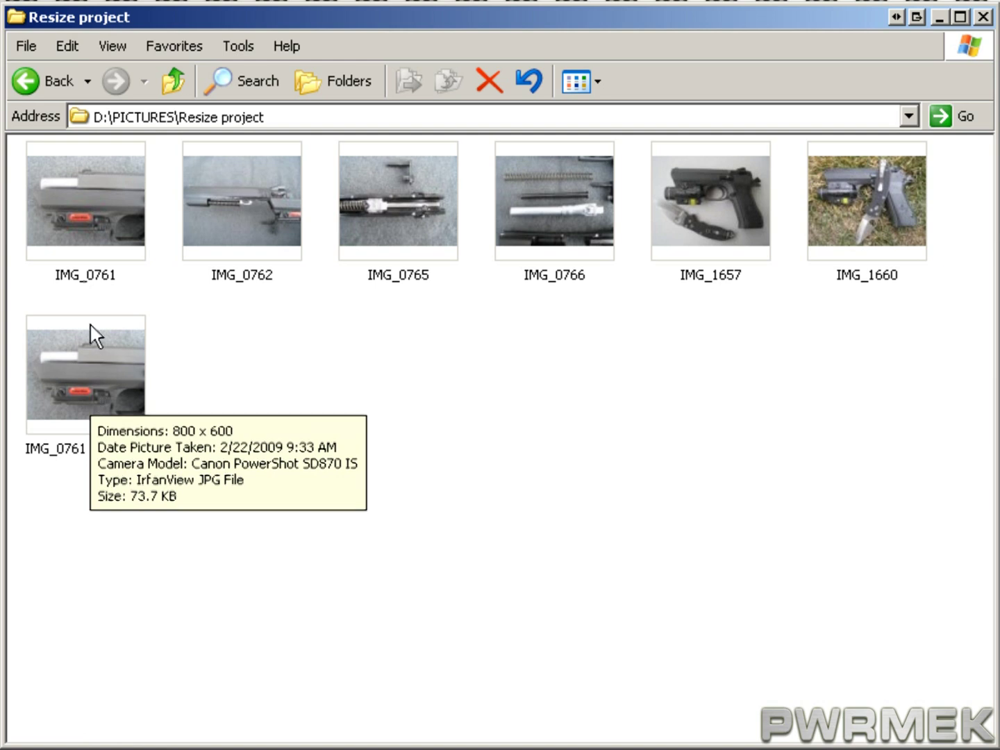
pyautogui.moveTo(85, 228)
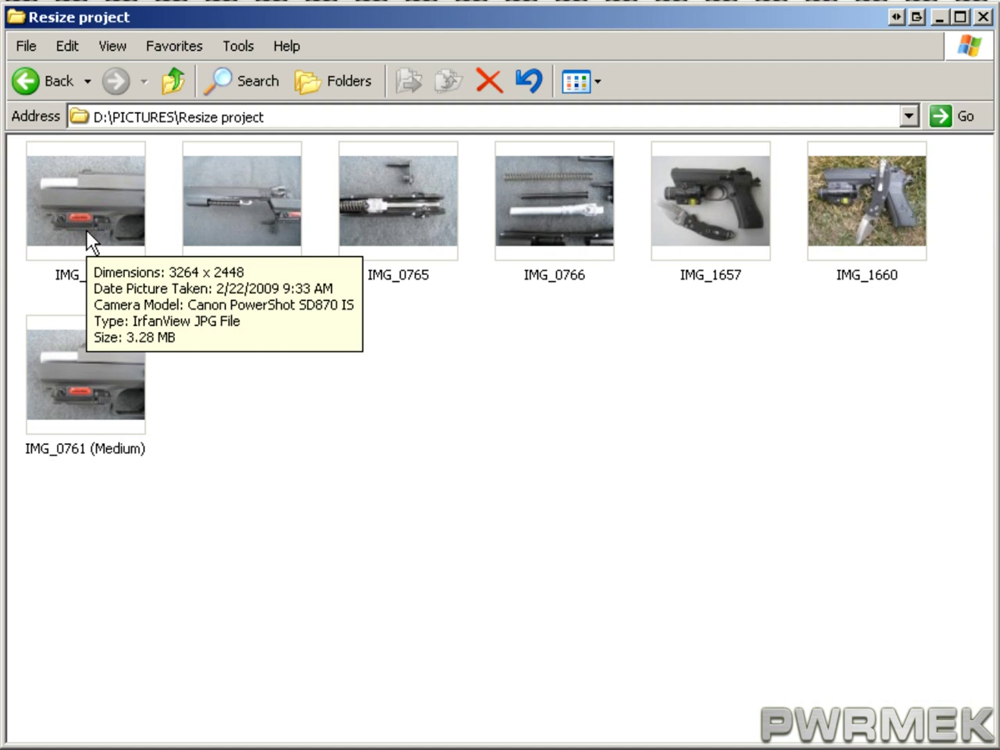
pyautogui.click(86, 384)
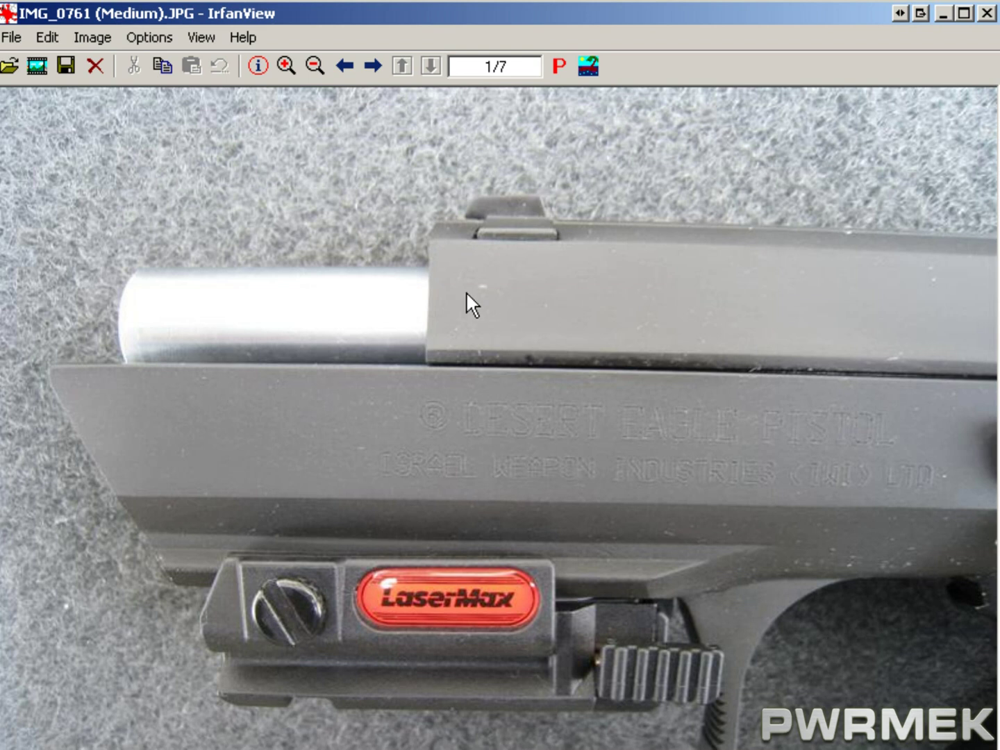
pyautogui.click(986, 13)
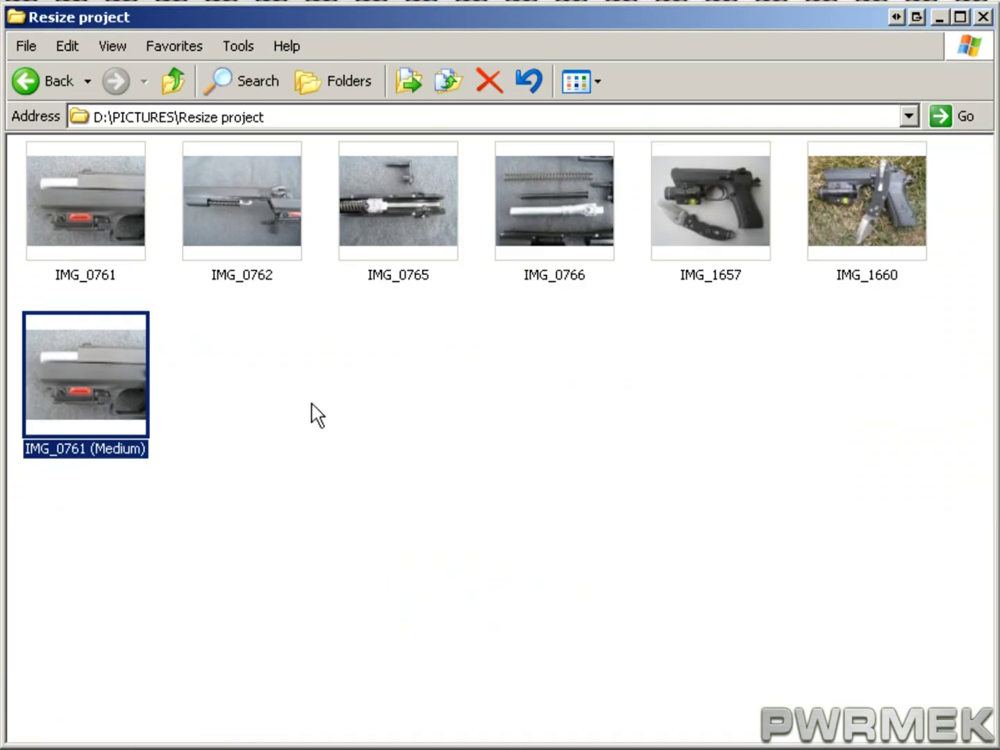
# Delete the test IMG_0761 (Medium) copy to the Recycle Bin and clear the selection.
pyautogui.press('Delete')
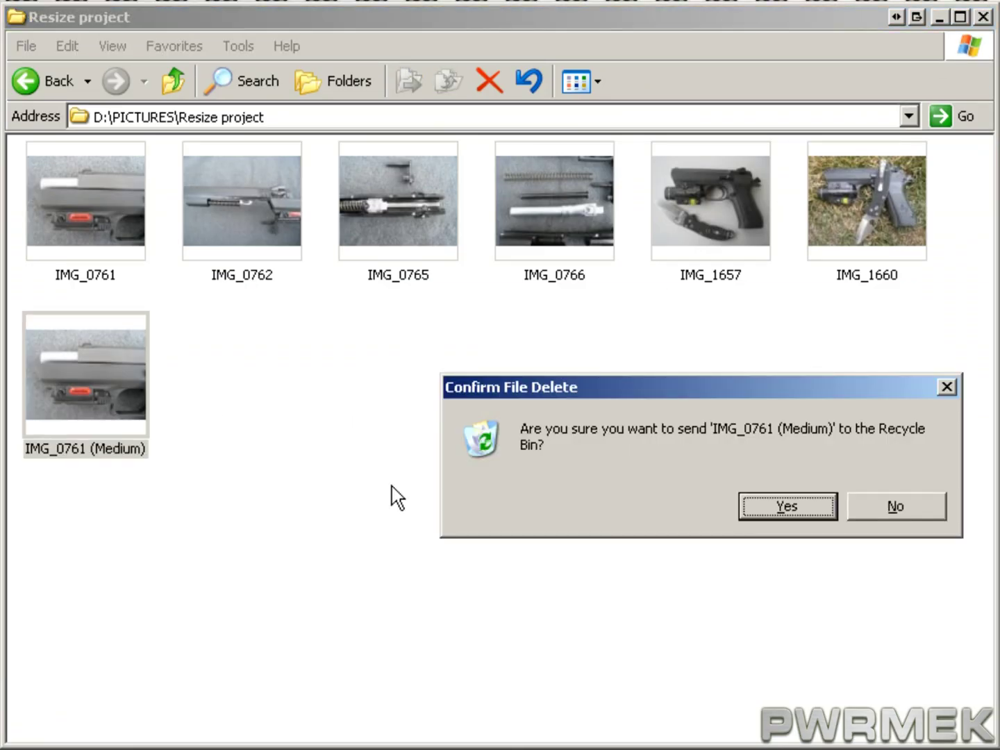
pyautogui.click(759, 510)
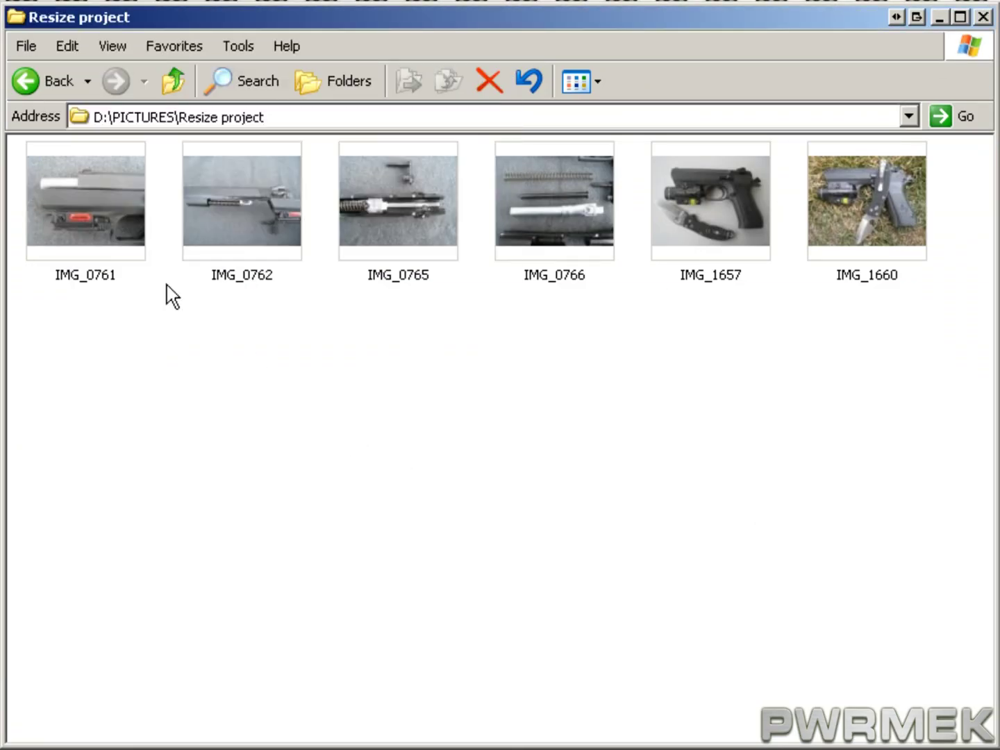
pyautogui.click(94, 213)
pyautogui.keyDown('shift'); pyautogui.click(878, 196); pyautogui.keyUp('shift')
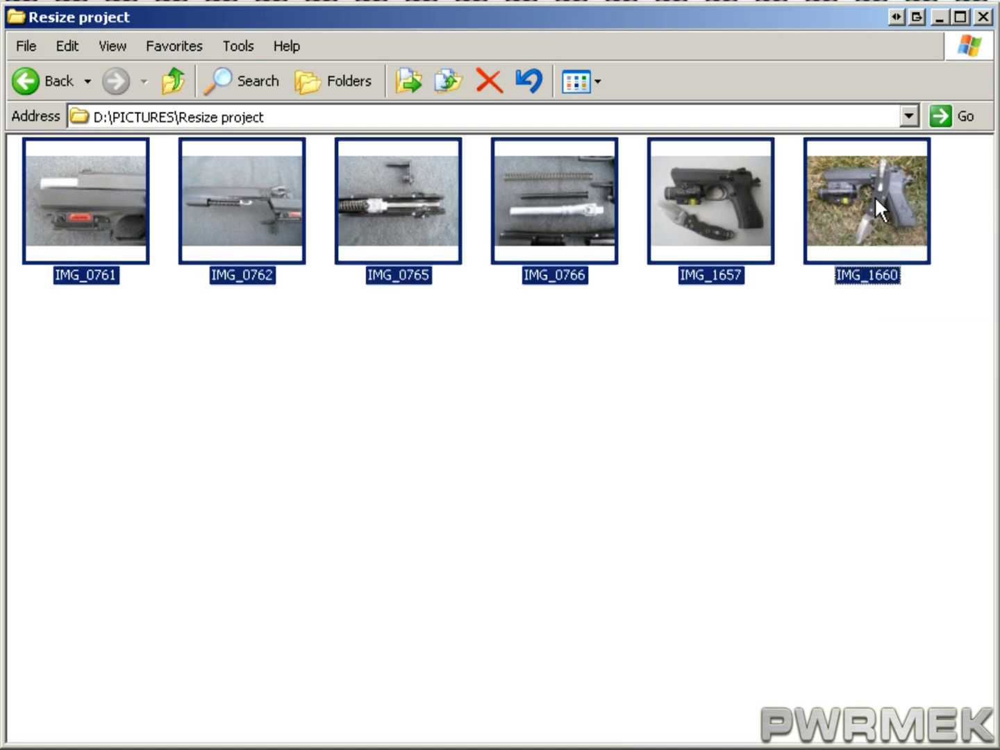
pyautogui.rightClick(727, 190)
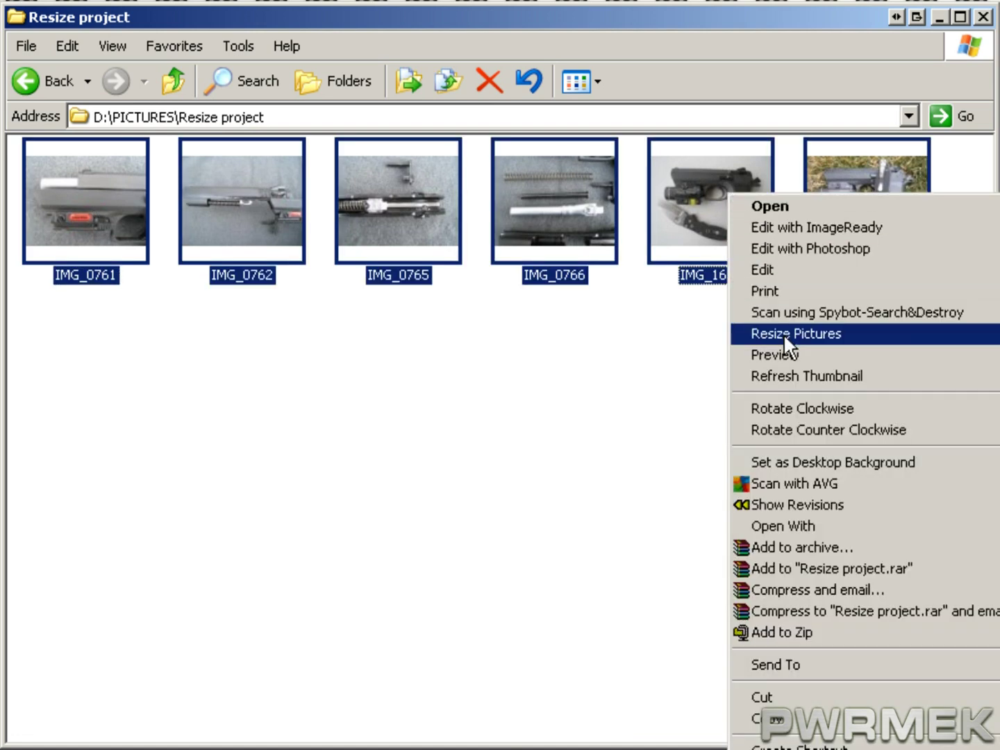
pyautogui.click(535, 391)
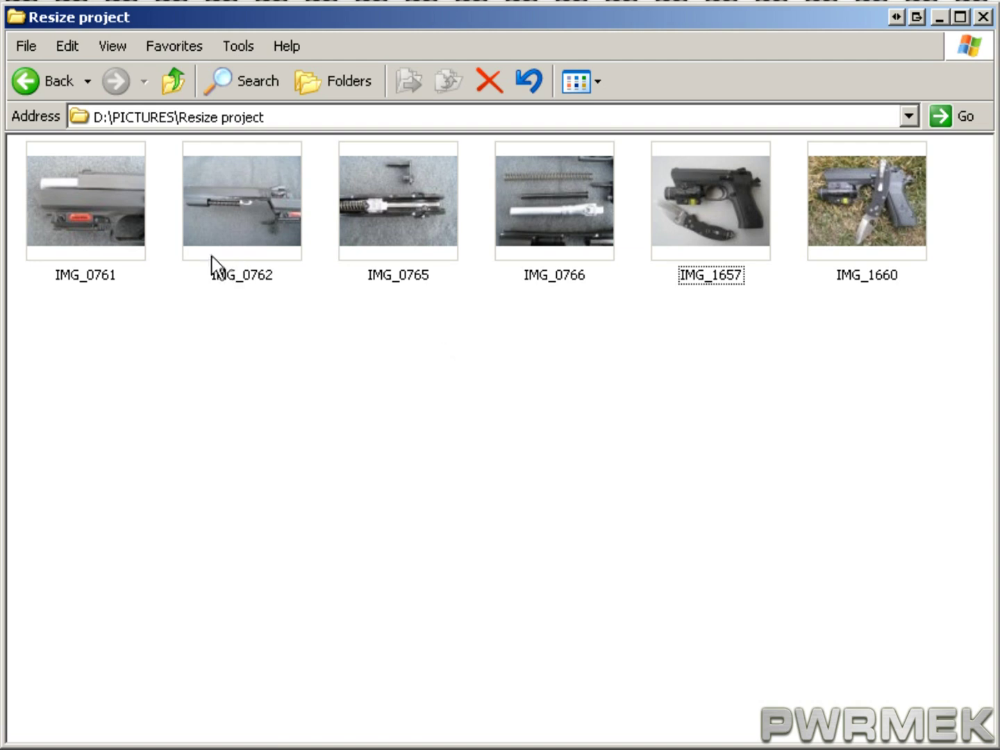
# Resize IMG_0761, IMG_0762, IMG_0766 and IMG_1660 together to Medium (800 x 600).
pyautogui.click(91, 218)
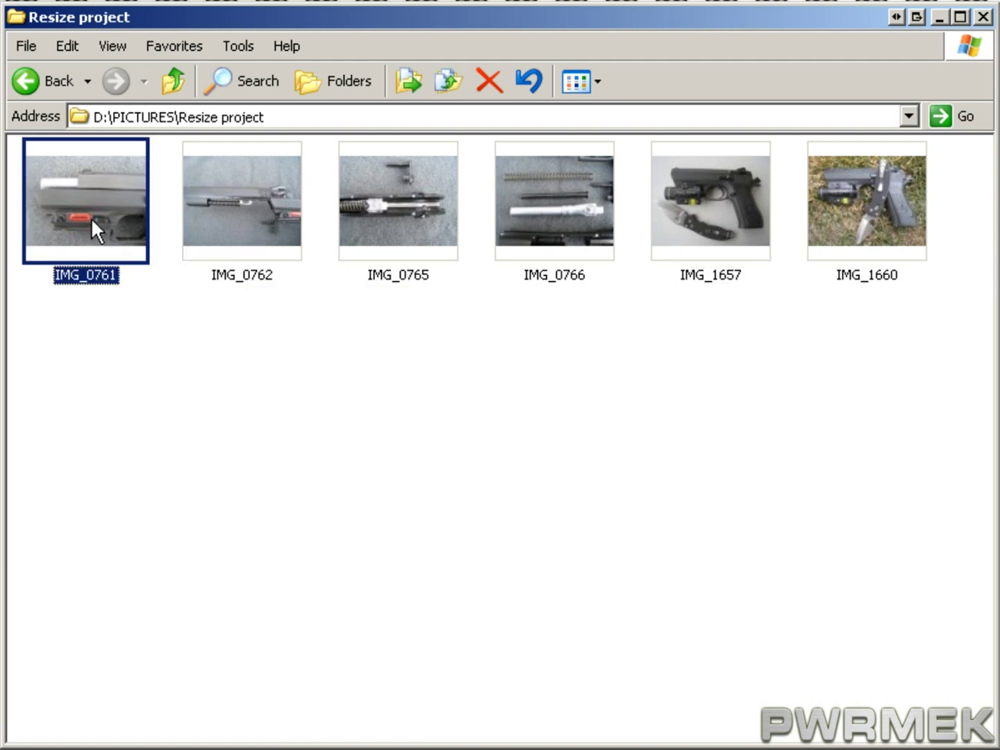
pyautogui.keyDown('ctrl'); pyautogui.click(236, 216); pyautogui.keyUp('ctrl')
pyautogui.keyDown('ctrl'); pyautogui.click(544, 196); pyautogui.keyUp('ctrl')
pyautogui.keyDown('ctrl'); pyautogui.click(845, 193); pyautogui.keyUp('ctrl')
pyautogui.rightClick(587, 203)
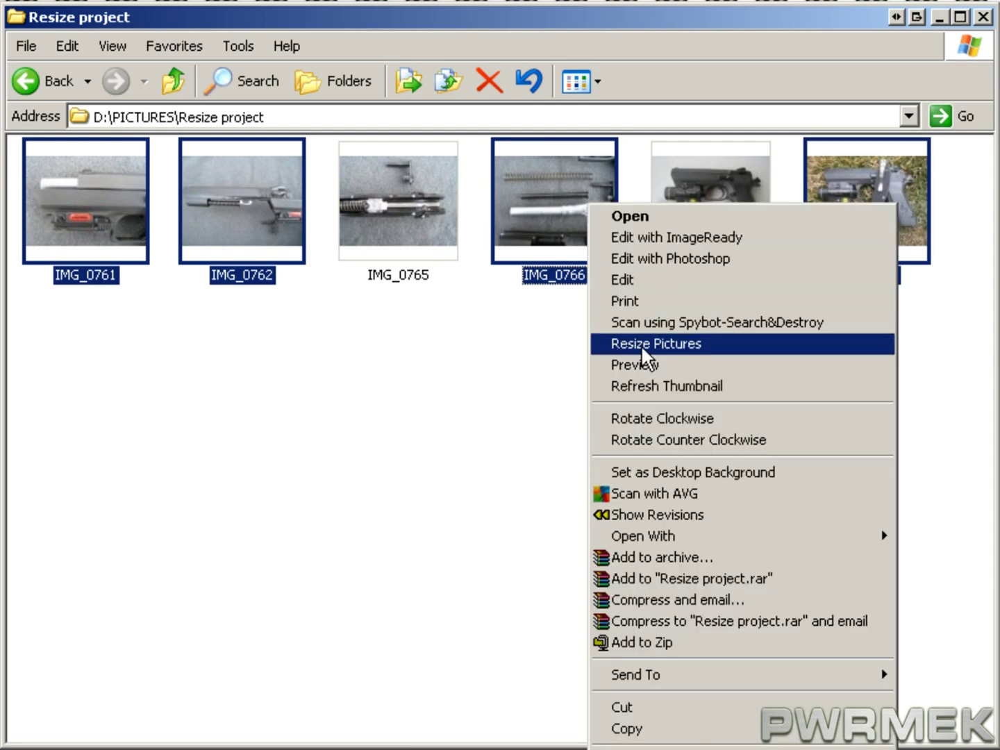
pyautogui.click(641, 345)
pyautogui.click(368, 275)
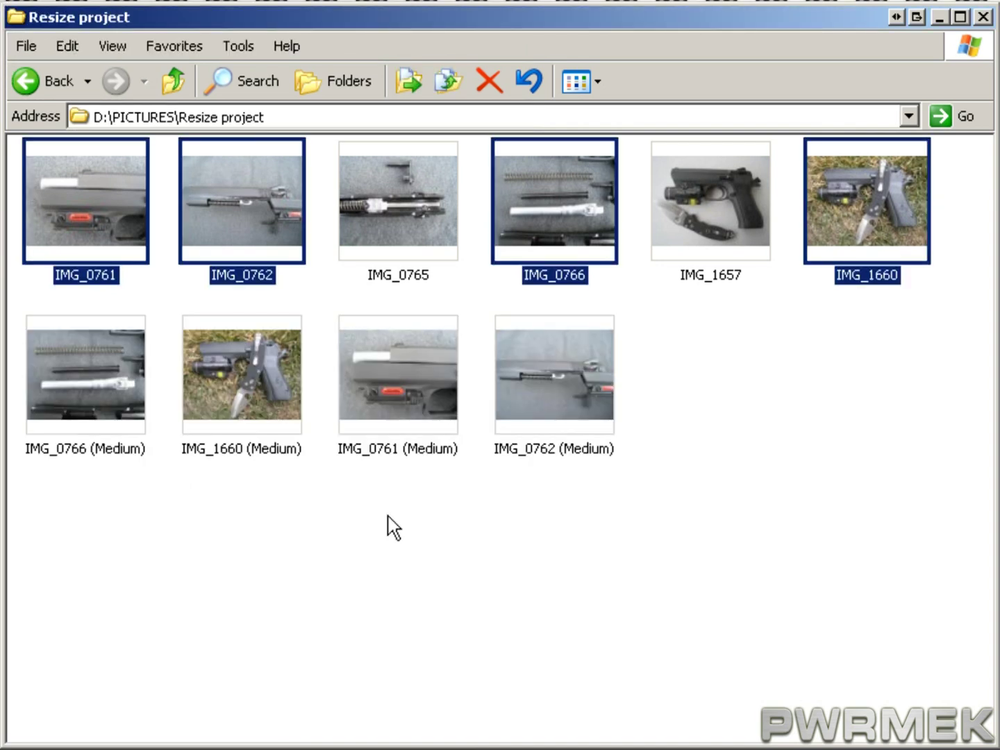
pyautogui.click(387, 521)
pyautogui.moveTo(528, 387)
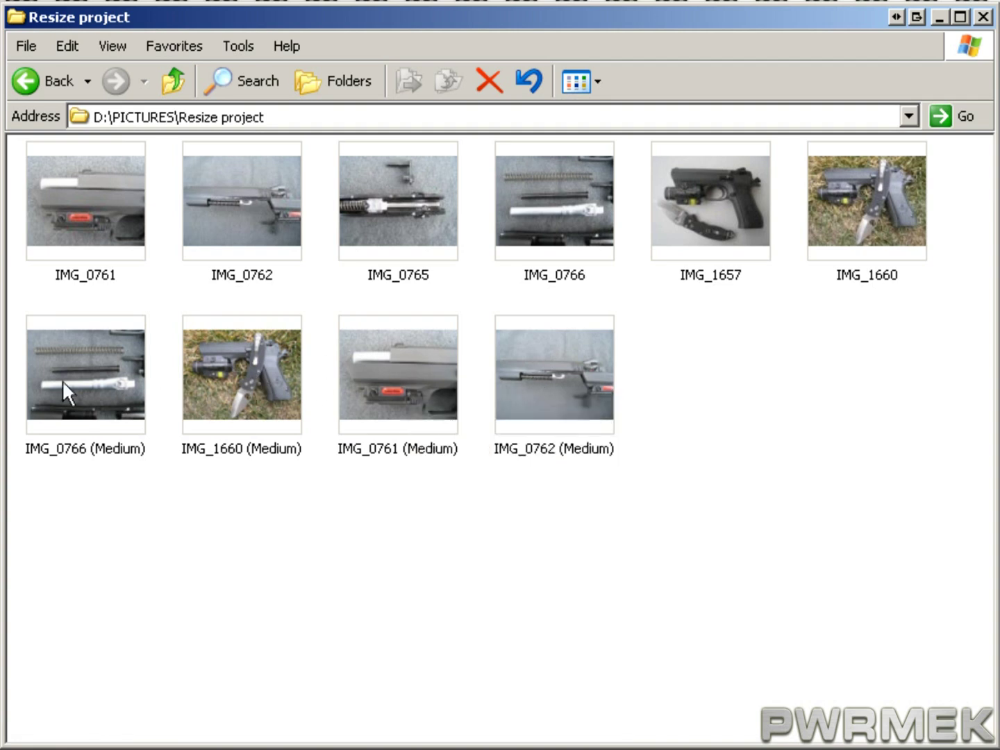
pyautogui.moveTo(441, 383)
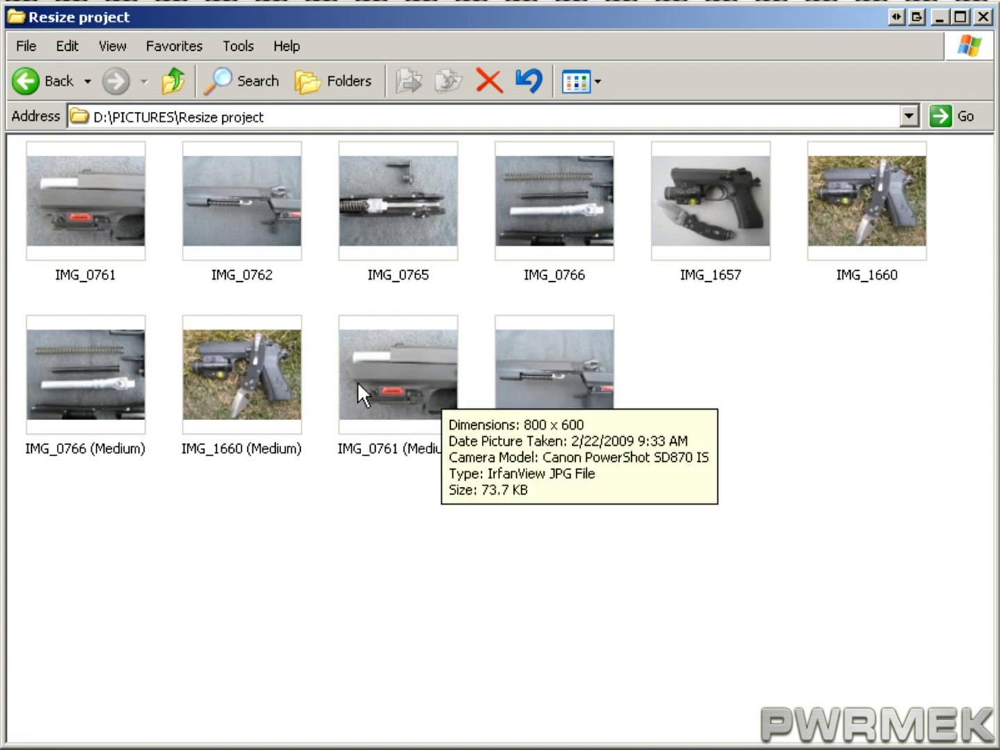
pyautogui.moveTo(93, 380)
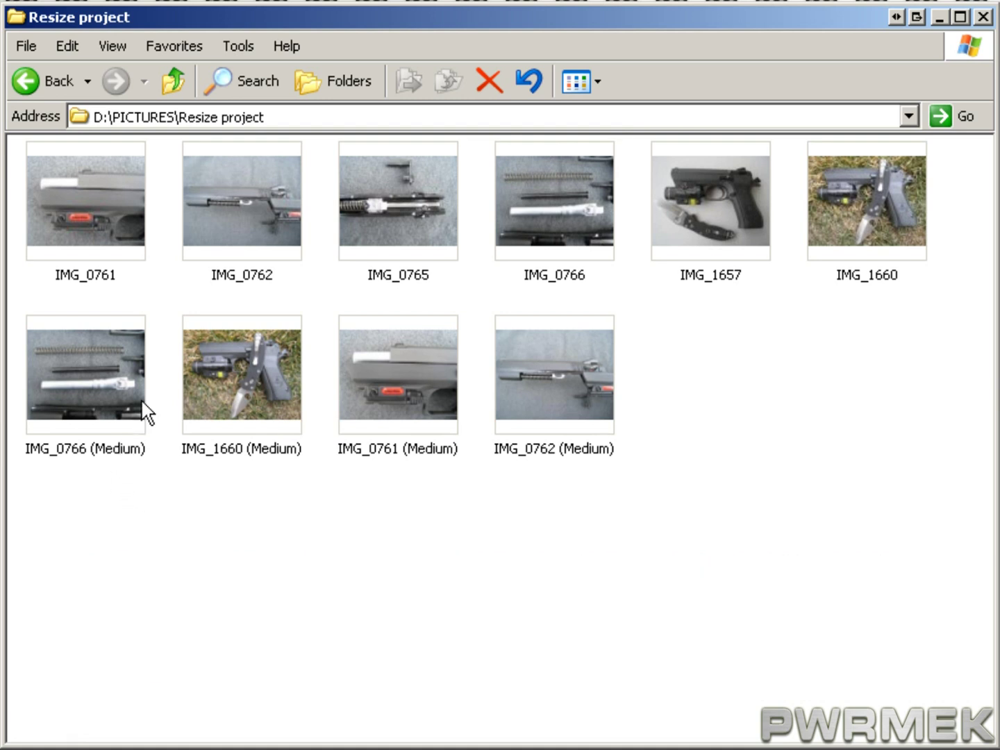
pyautogui.moveTo(142, 409)
pyautogui.moveTo(277, 394)
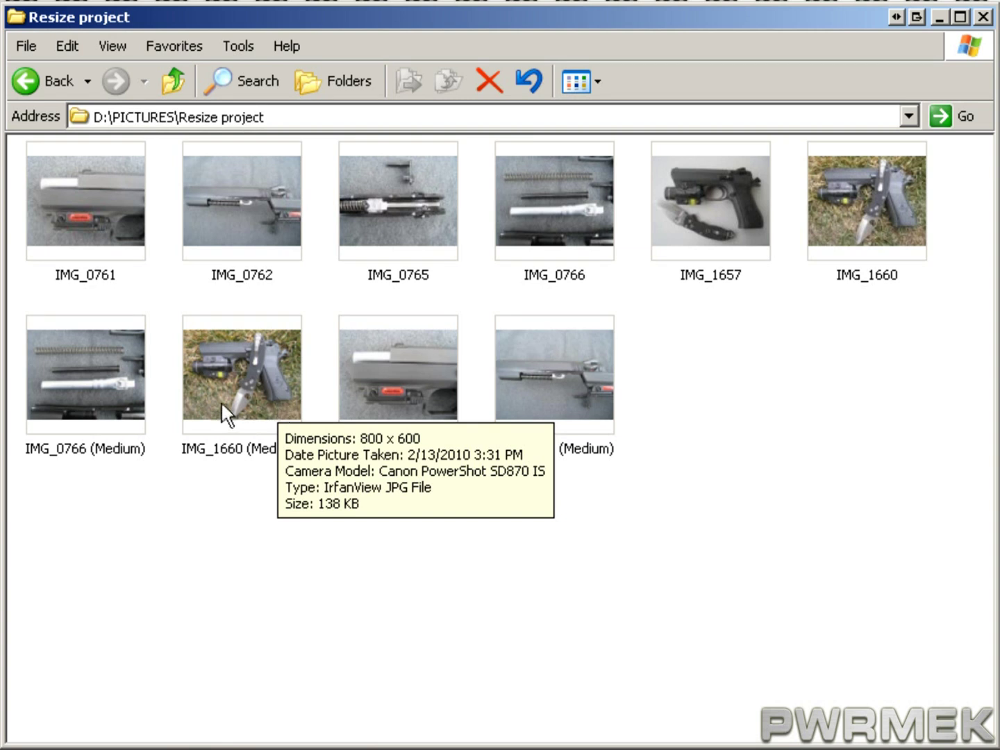